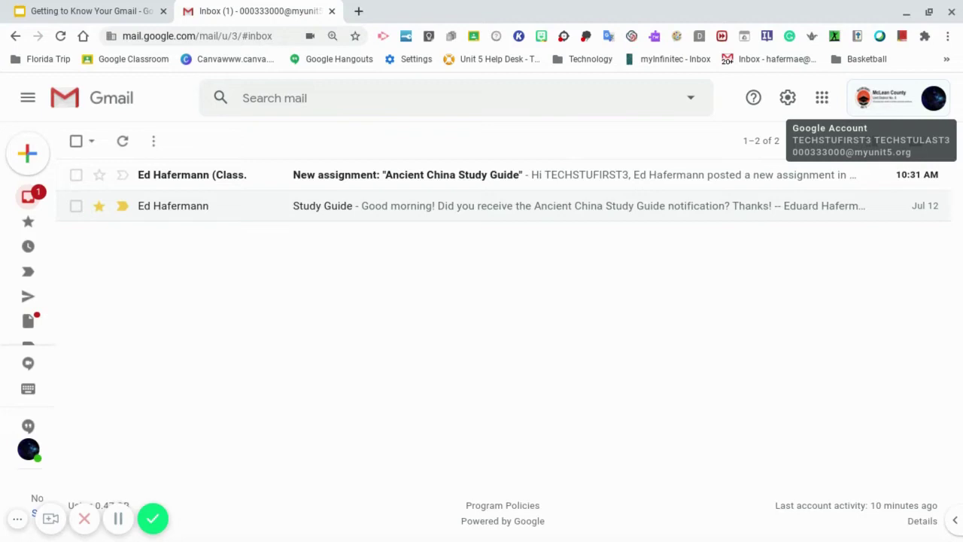
Check the signed-in account details, then try the split reading pane and return to the full-width inbox list
left_click(867, 106)
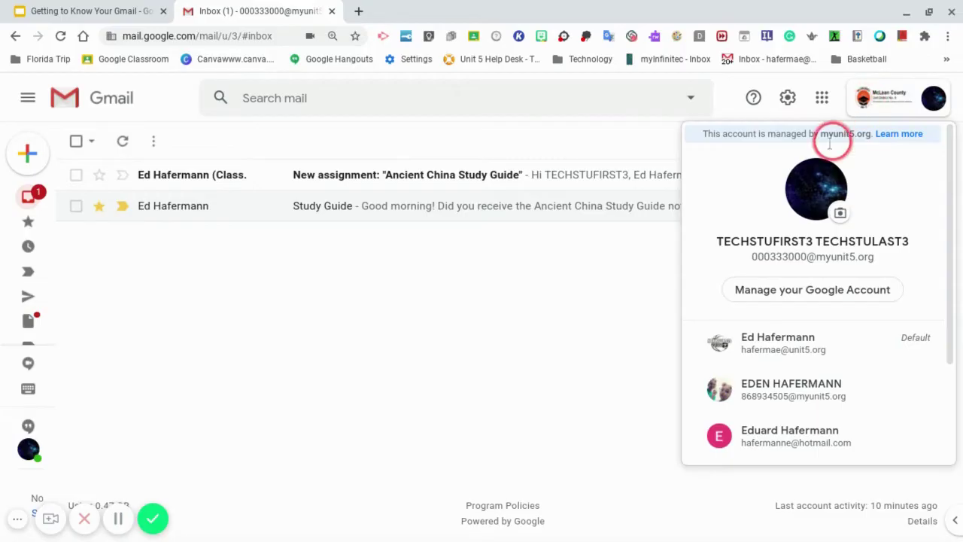
left_click(541, 260)
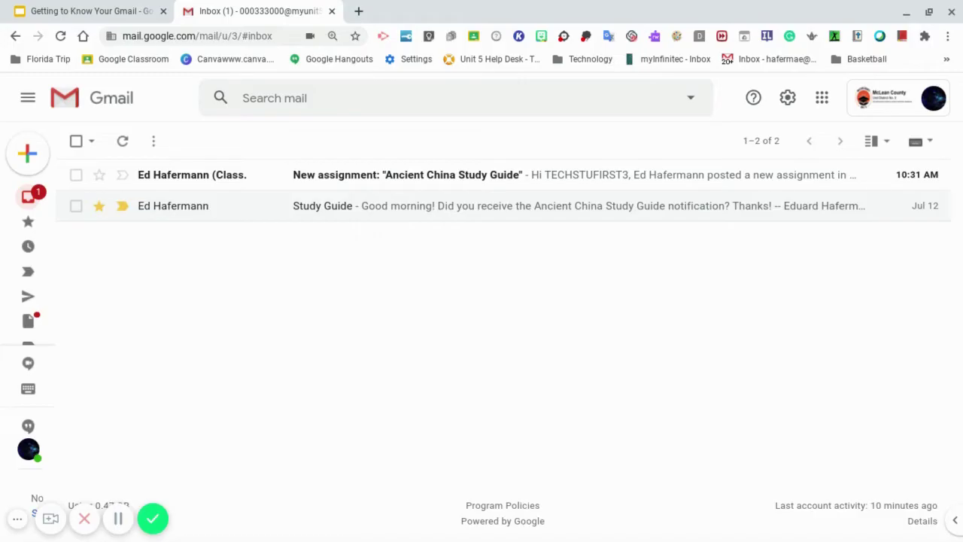
left_click(873, 143)
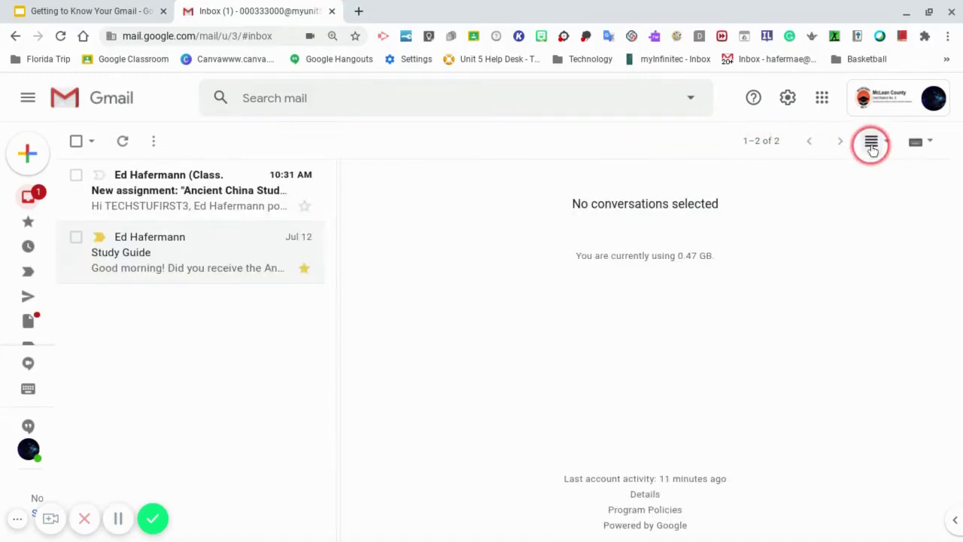
left_click(872, 143)
left_click(871, 143)
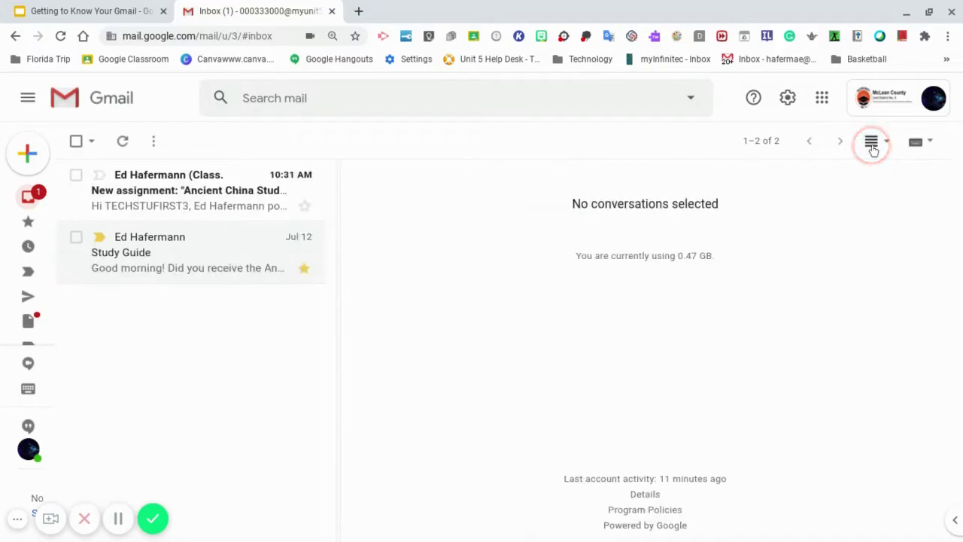
left_click(871, 143)
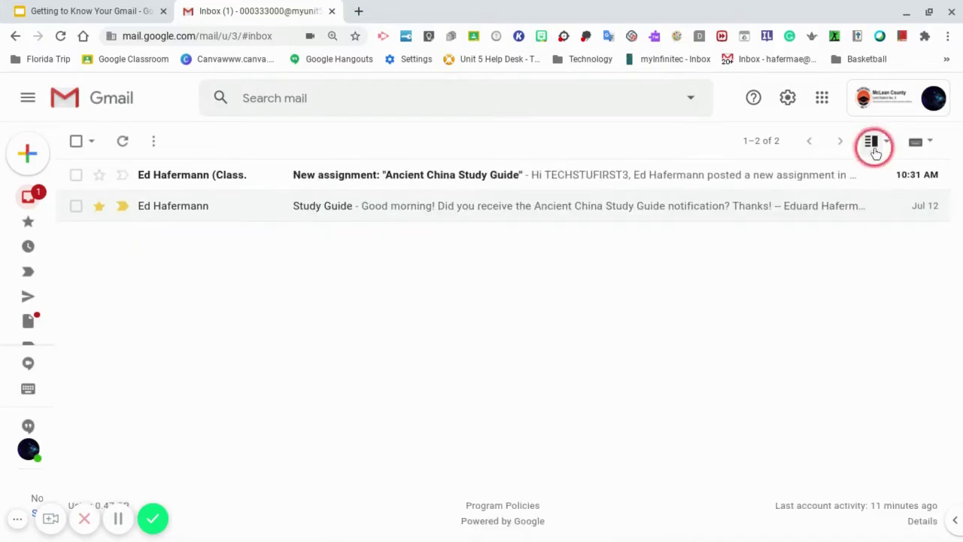
left_click(769, 215)
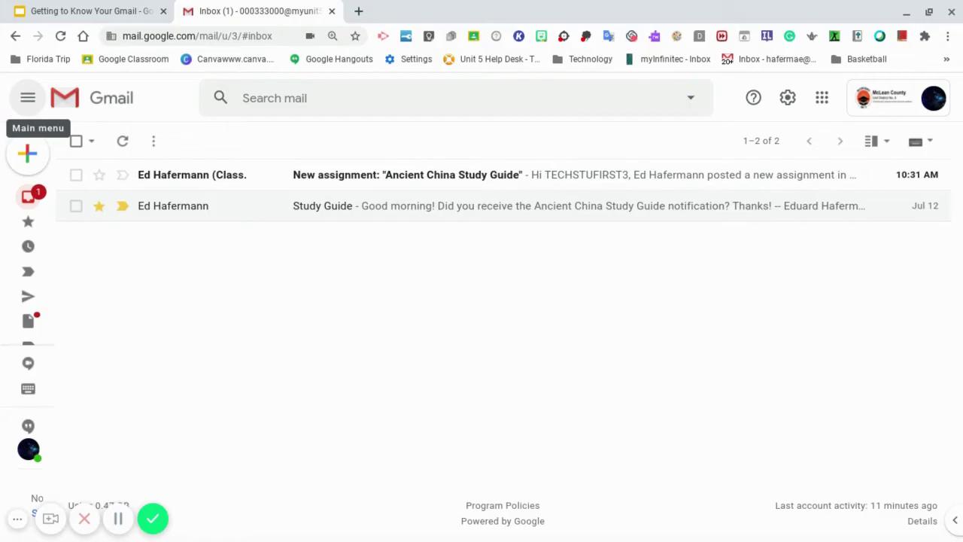
Collapse and re-expand the left navigation pane so folder names like Inbox and Starred show
left_click(21, 106)
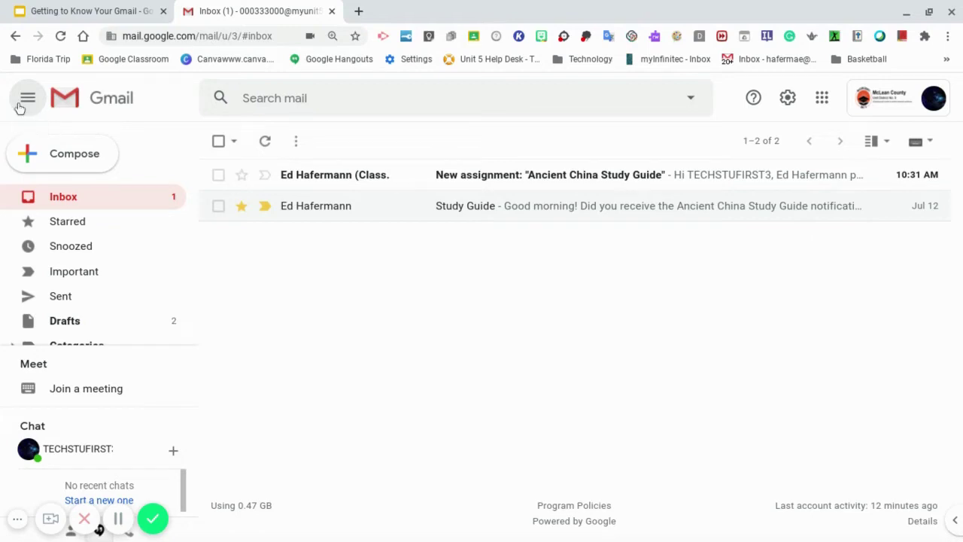
left_click(21, 106)
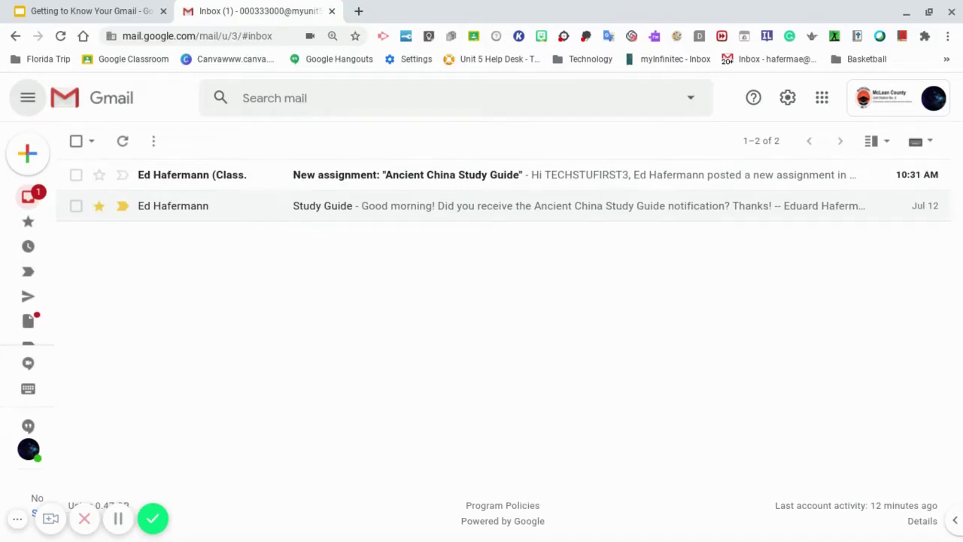
left_click(28, 97)
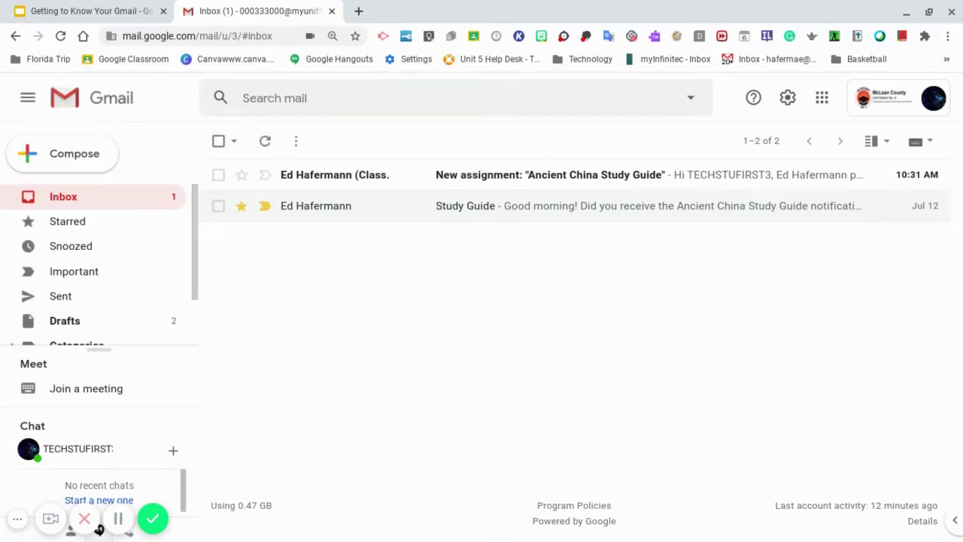
left_click(109, 191)
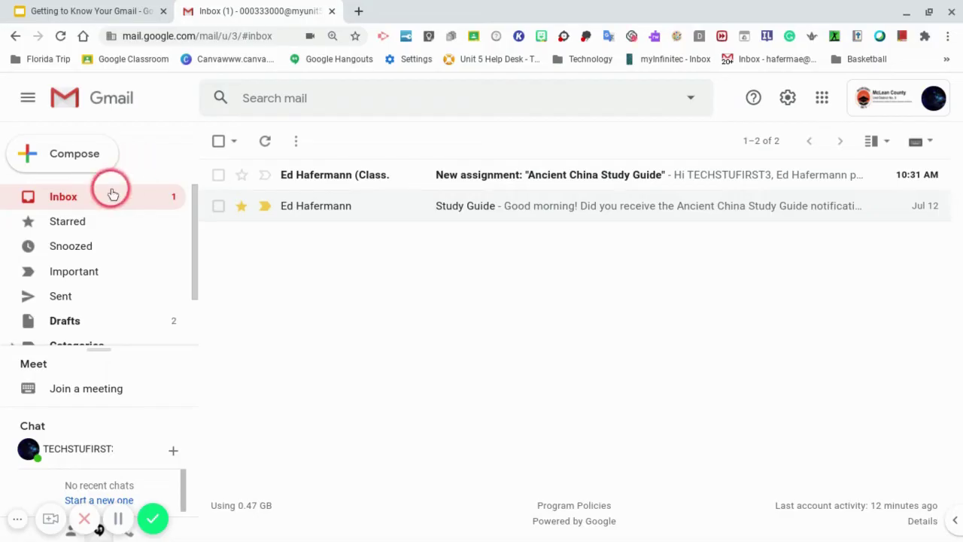
Compose a new email addressed to the math teacher and begin the subject 'Math Assignment Question'
left_click(80, 156)
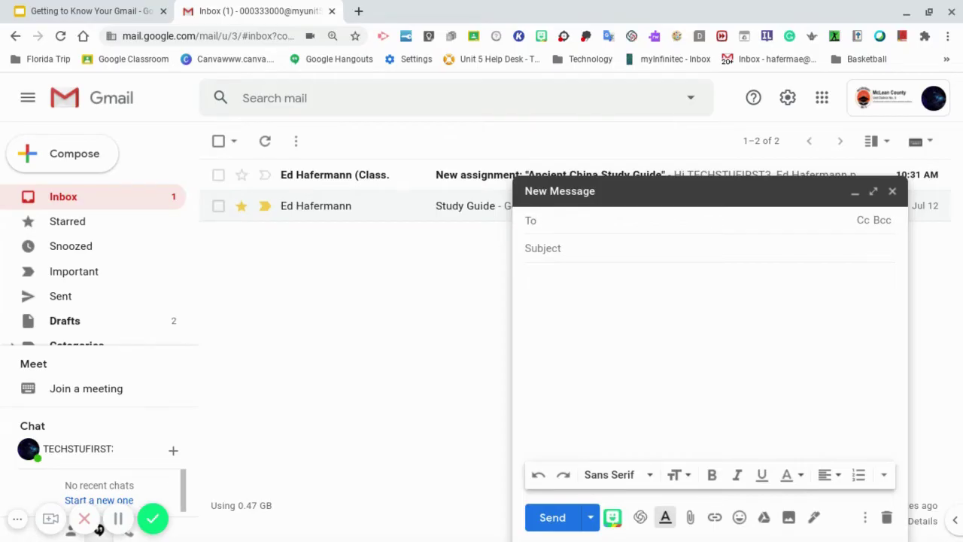
type("sarver")
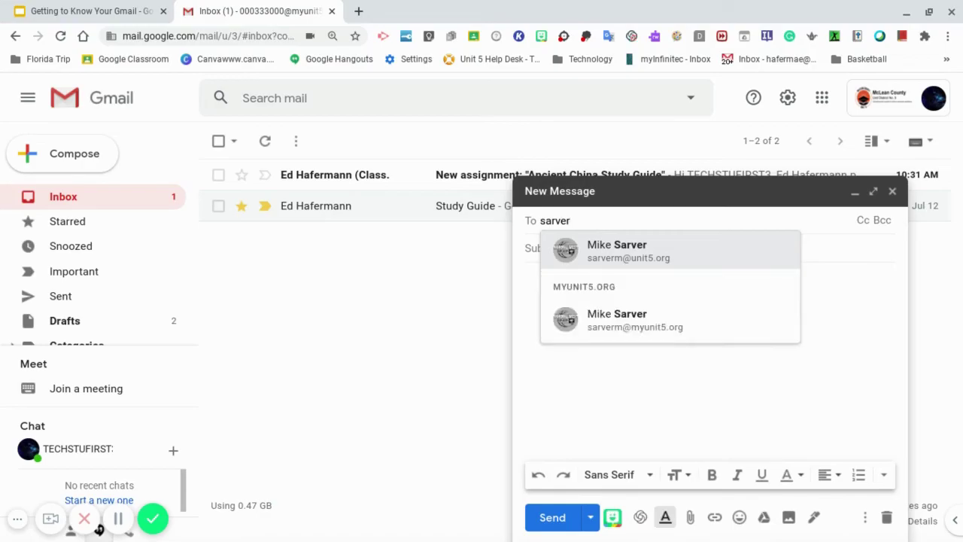
left_click(682, 255)
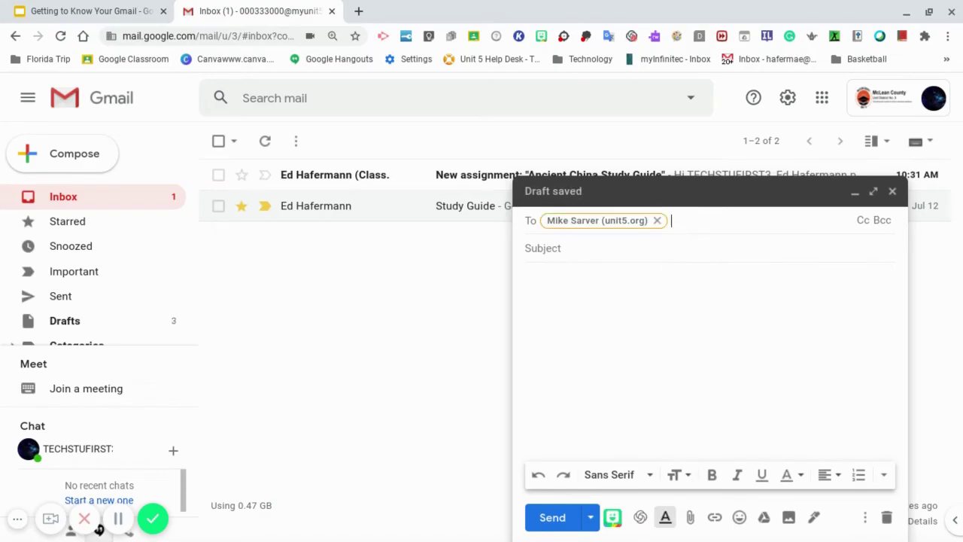
left_click(661, 253)
left_click(630, 295)
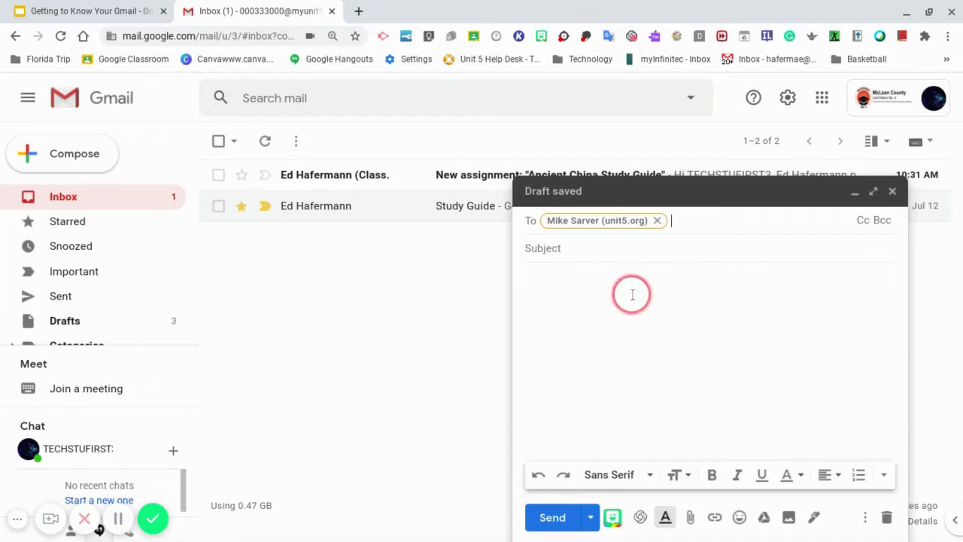
left_click(562, 277)
left_click(574, 250)
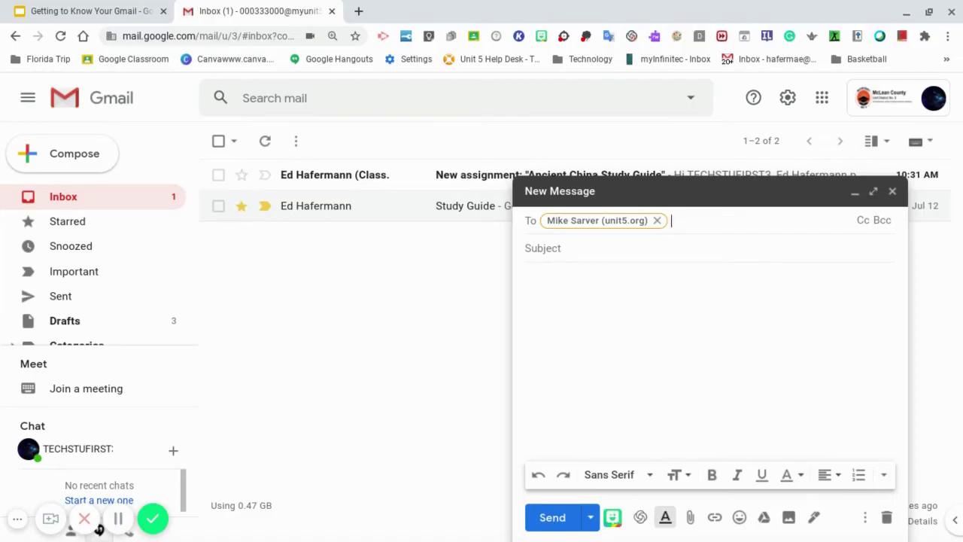
type("Math Assignment Question")
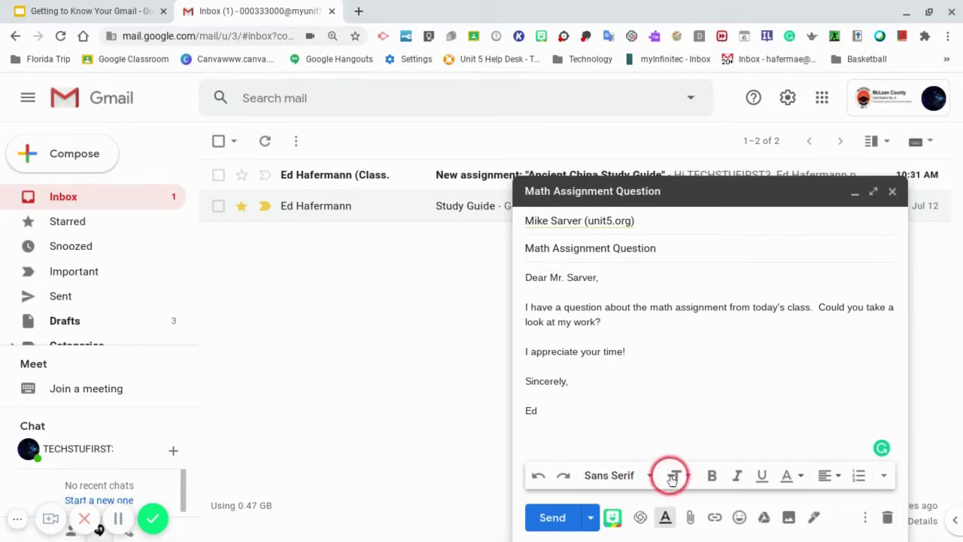
Type 'Hello!' in Huge text size below the signature and select it
left_click(689, 477)
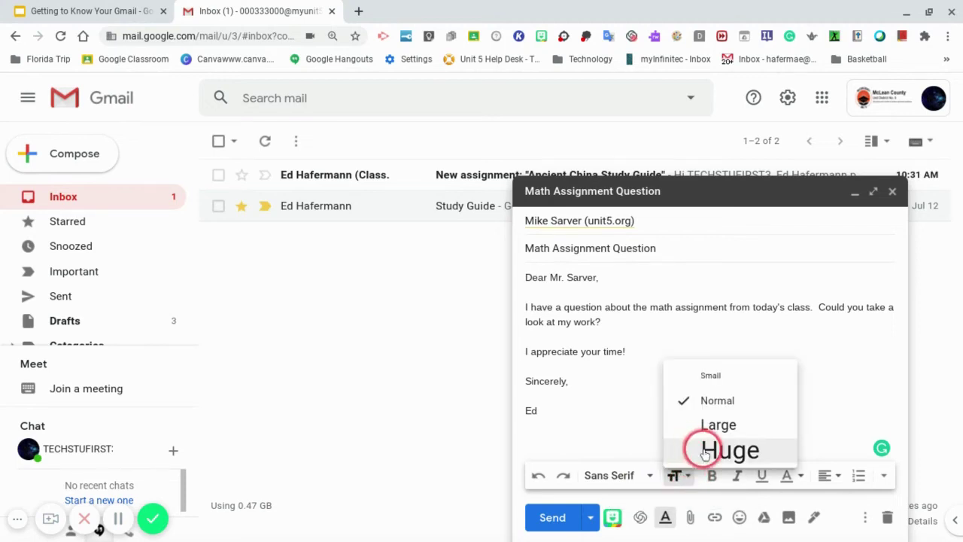
left_click(702, 452)
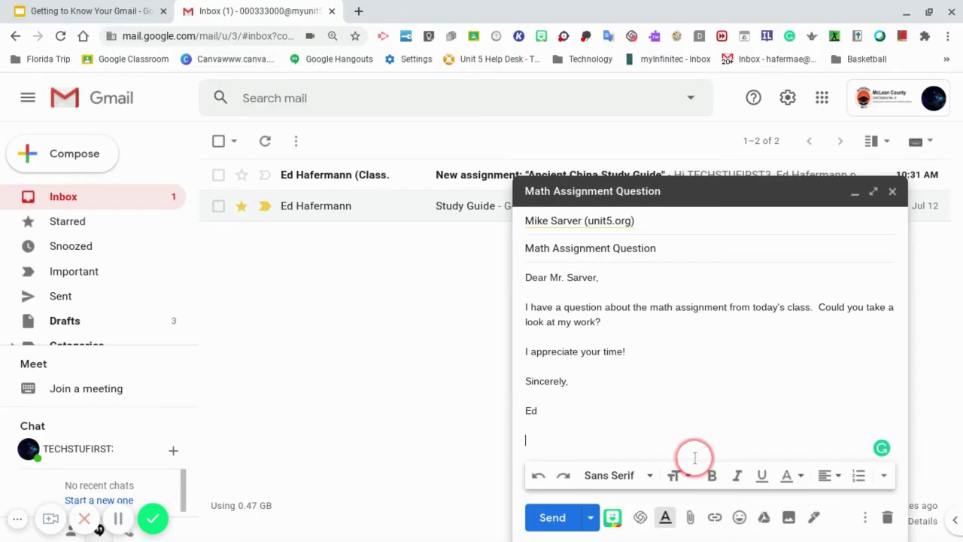
type("Hell")
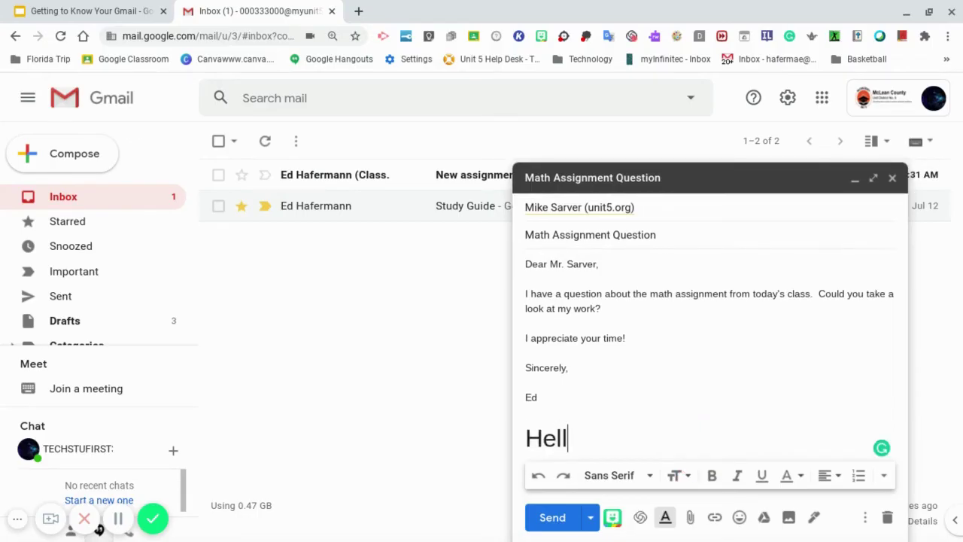
type("o!")
triple_click(539, 442)
triple_click(555, 448)
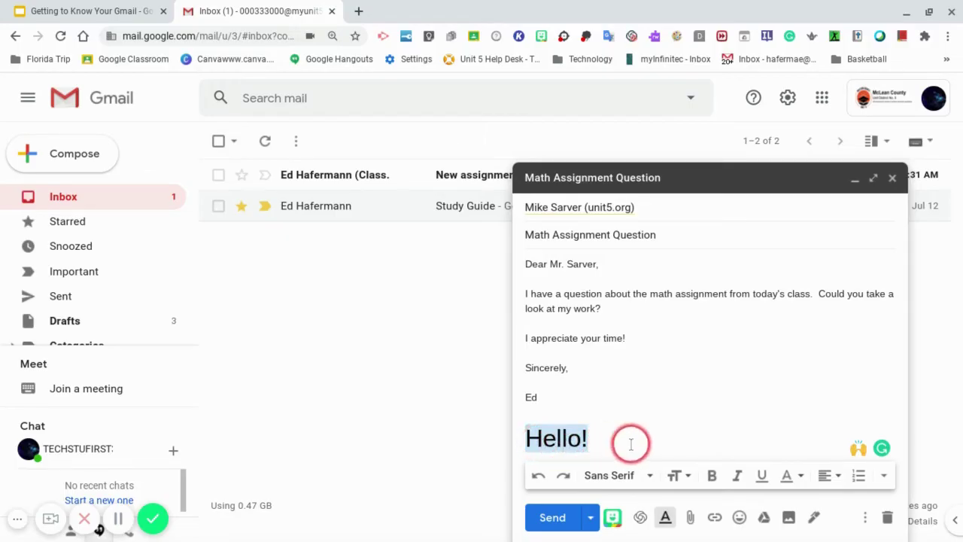
Format 'Hello!' as Comic Sans MS, bold, italic, underlined and blue
left_click(654, 477)
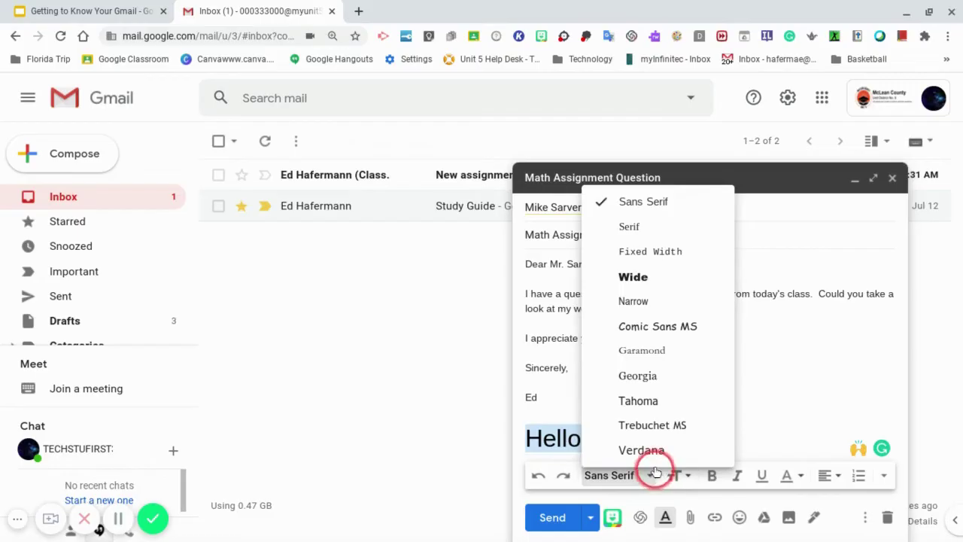
left_click(643, 328)
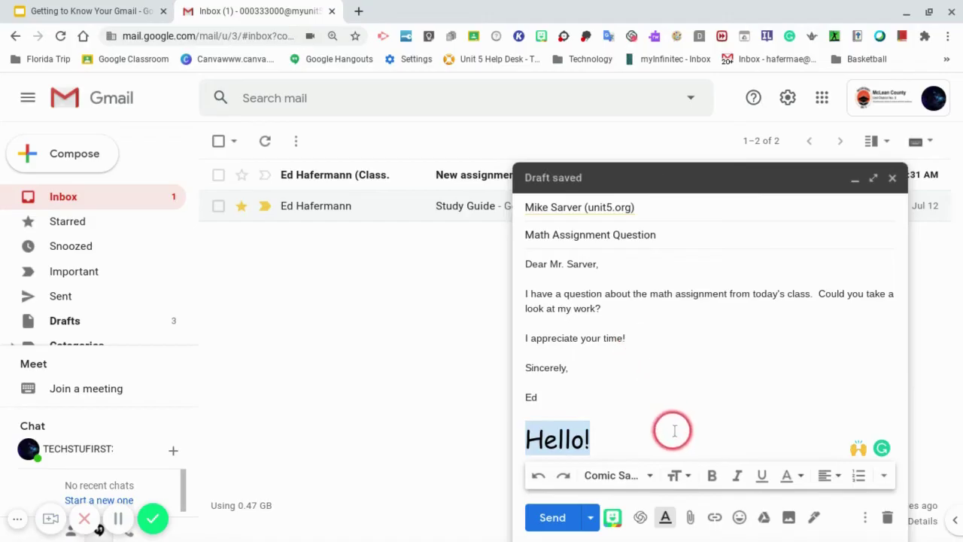
left_click(713, 479)
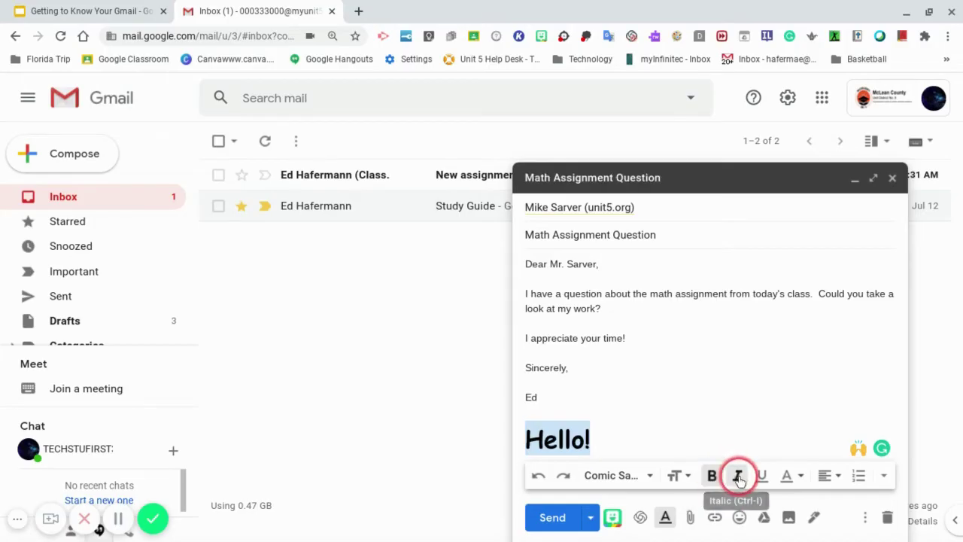
left_click(737, 476)
left_click(762, 475)
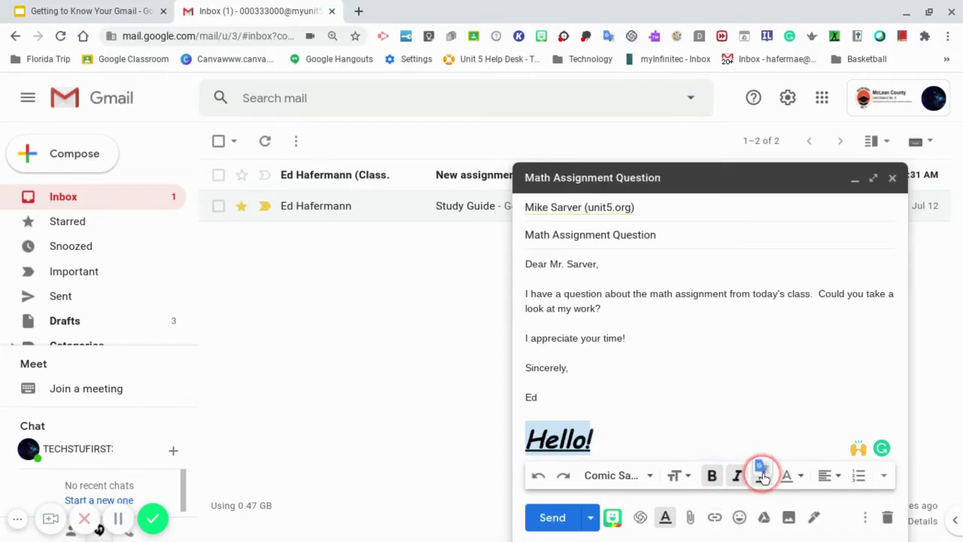
left_click(804, 482)
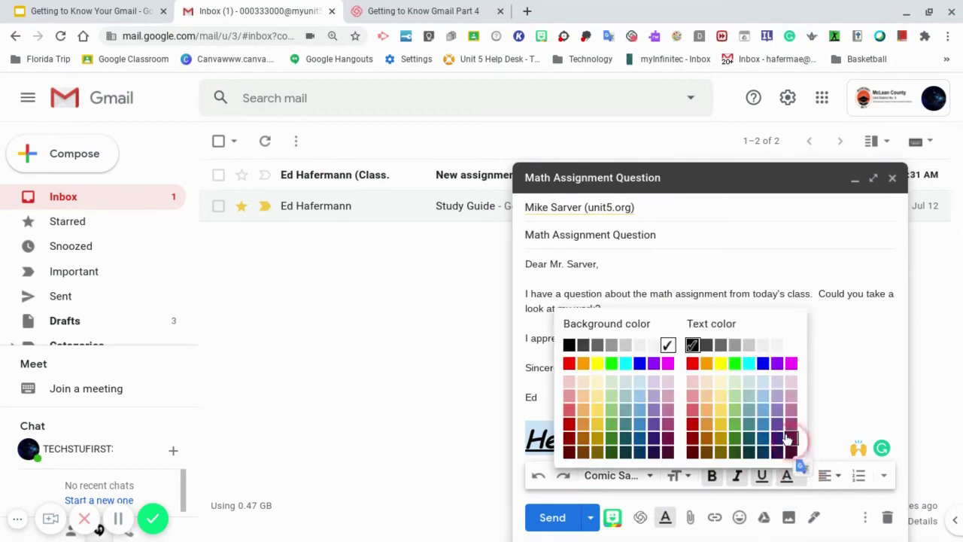
left_click(764, 365)
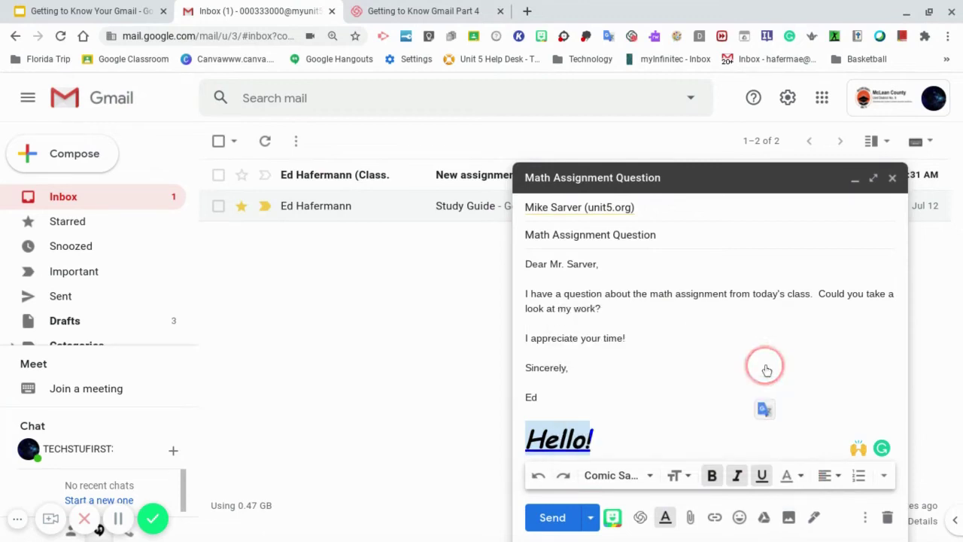
left_click(621, 444)
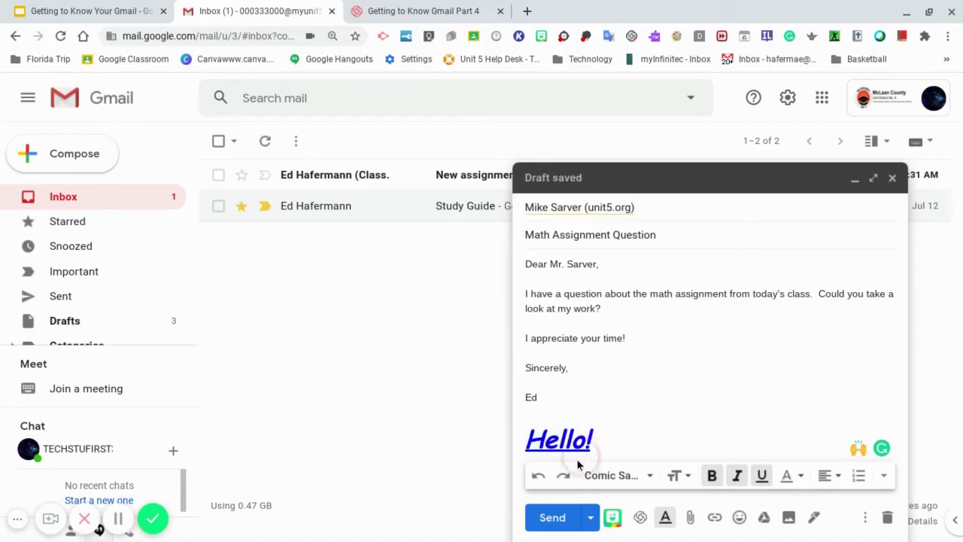
left_click(308, 518)
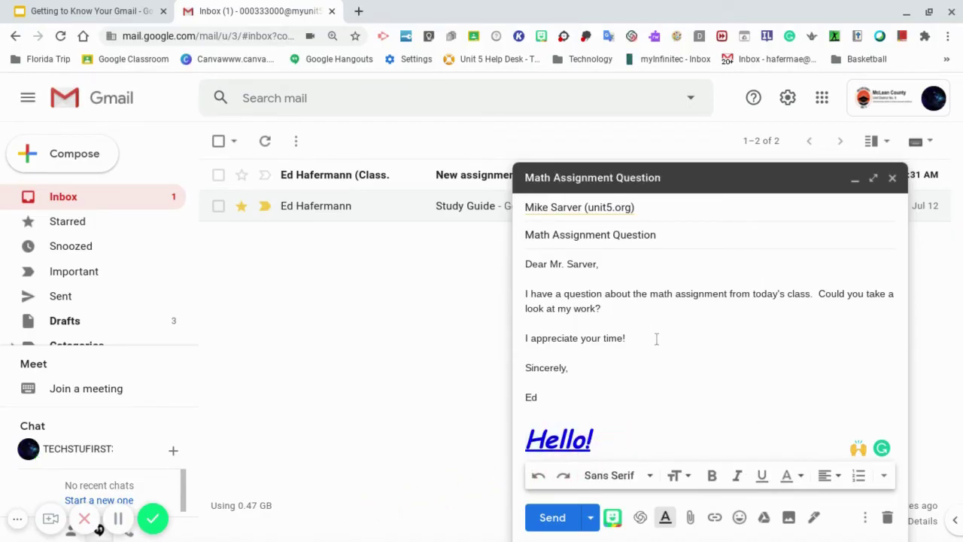
Insert the math homework document from the Drive Math folder as a Drive link
left_click(763, 518)
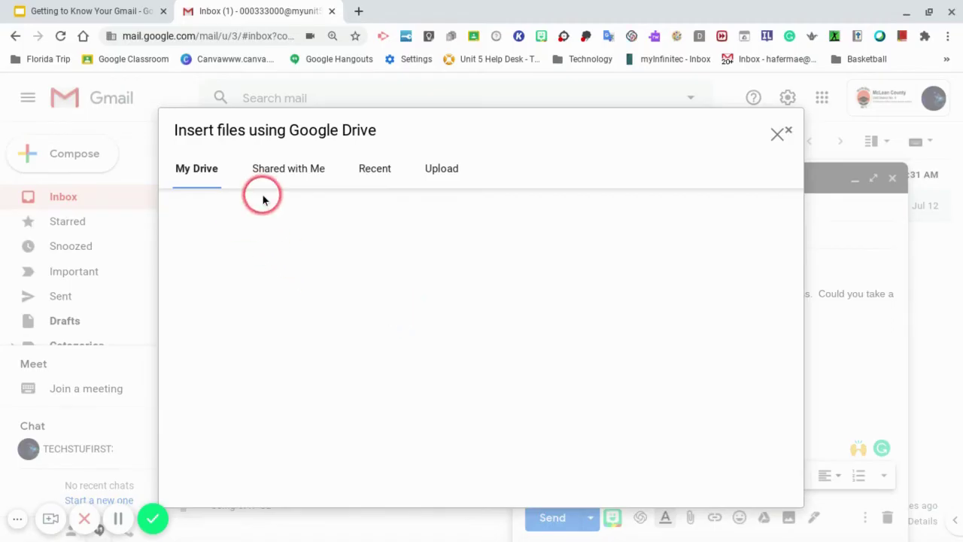
left_click(197, 171)
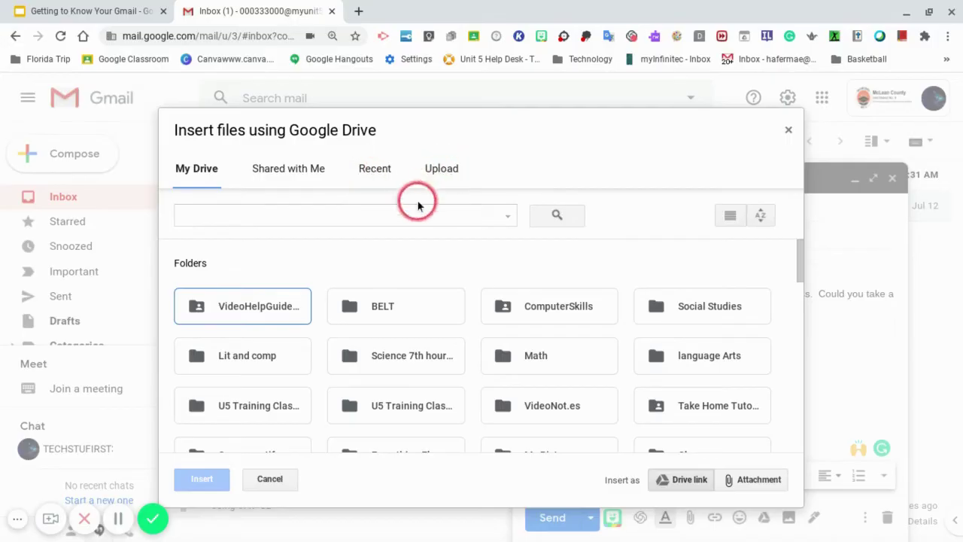
double_click(536, 358)
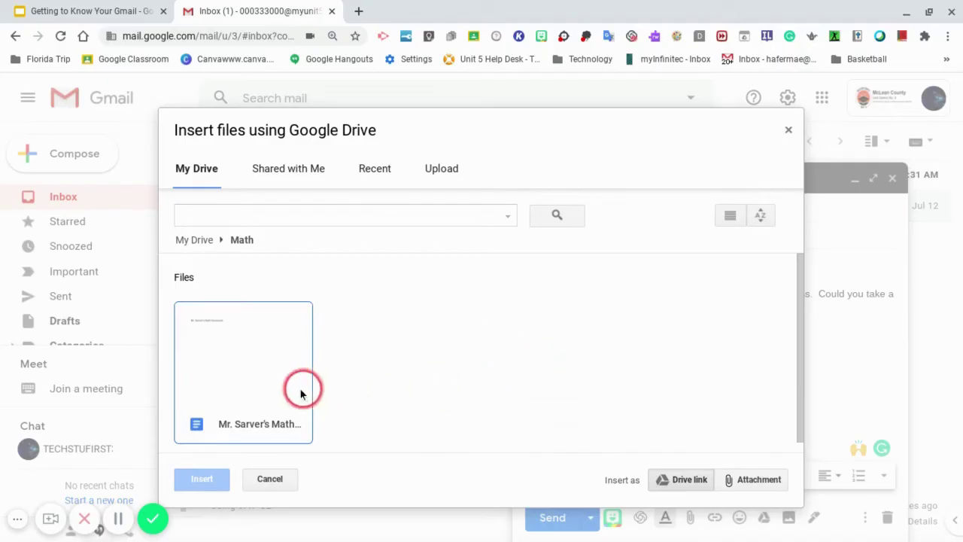
left_click(234, 366)
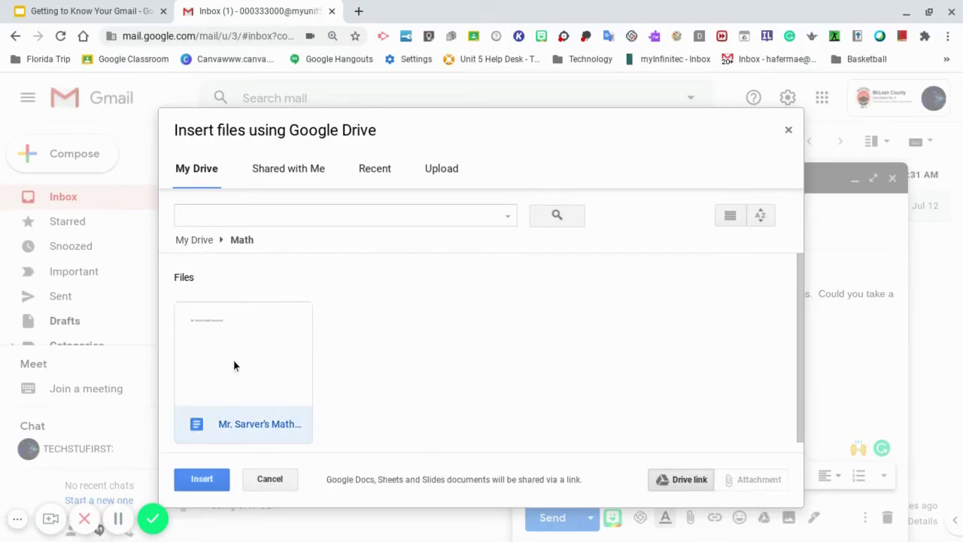
left_click(197, 479)
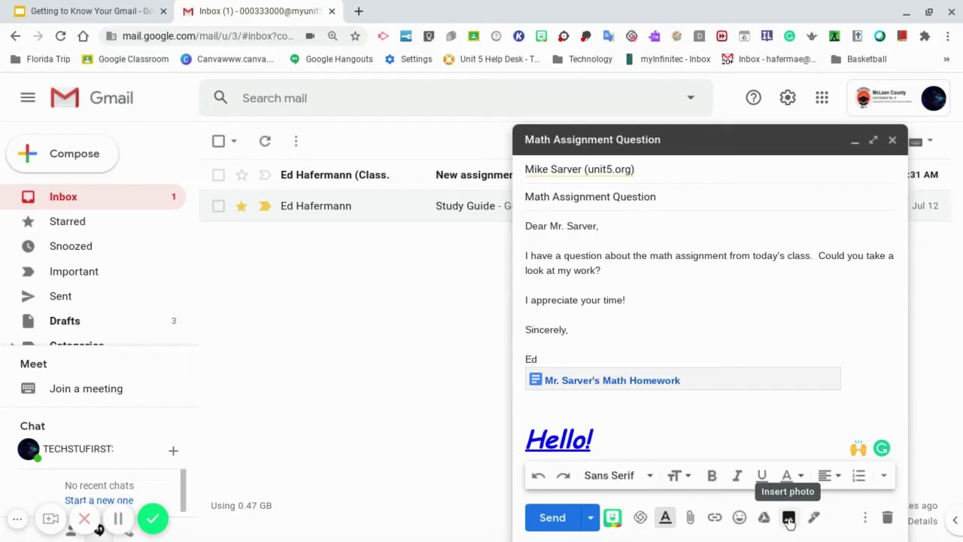
Insert the starry space photo inline in the message body below the Drive link
left_click(789, 518)
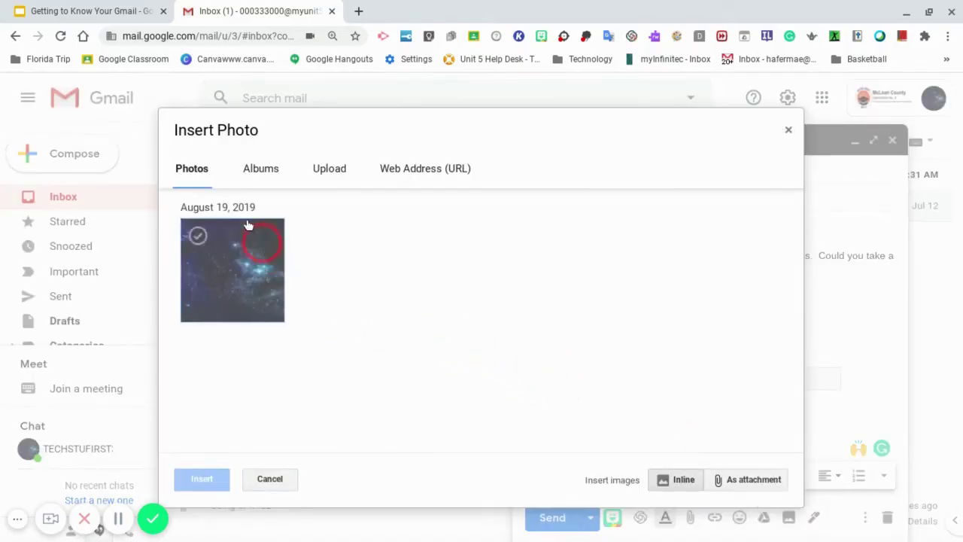
left_click(263, 171)
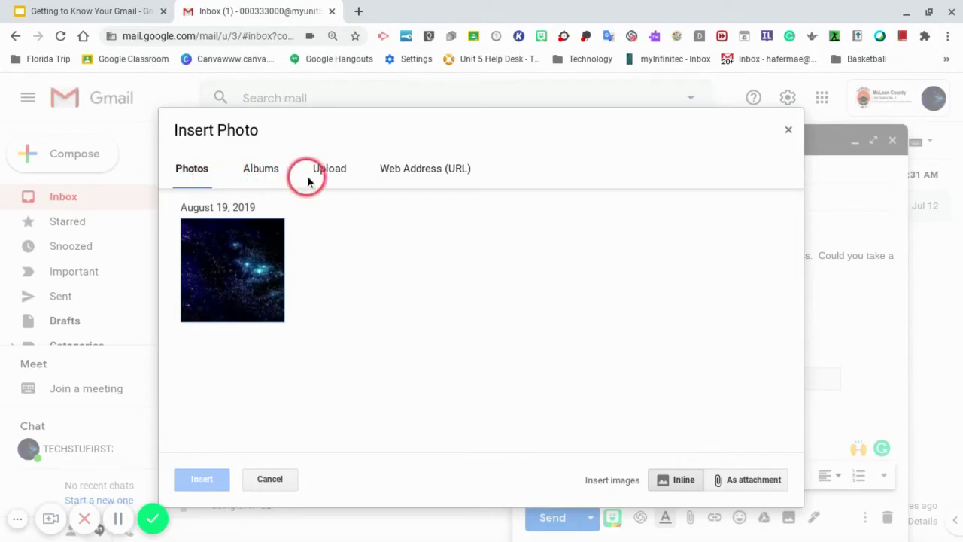
left_click(403, 179)
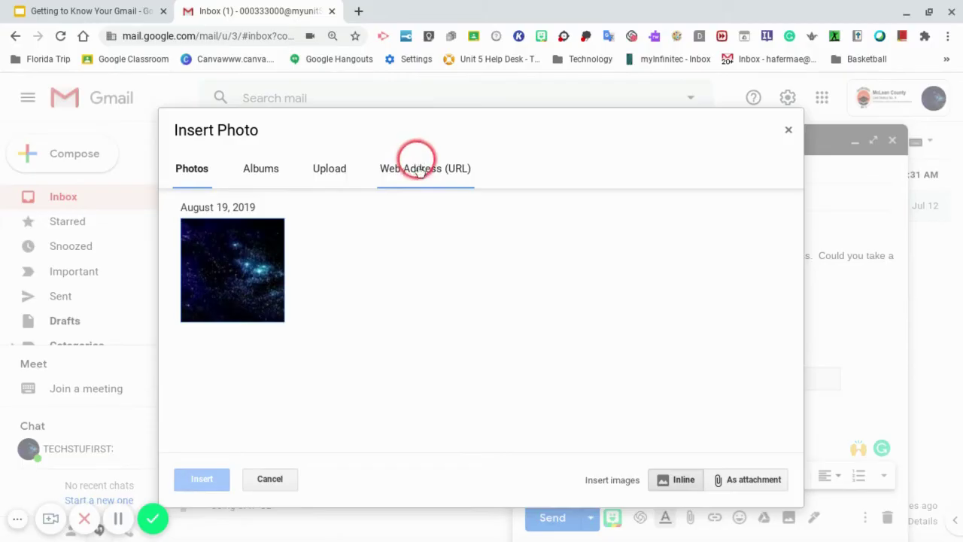
left_click(239, 286)
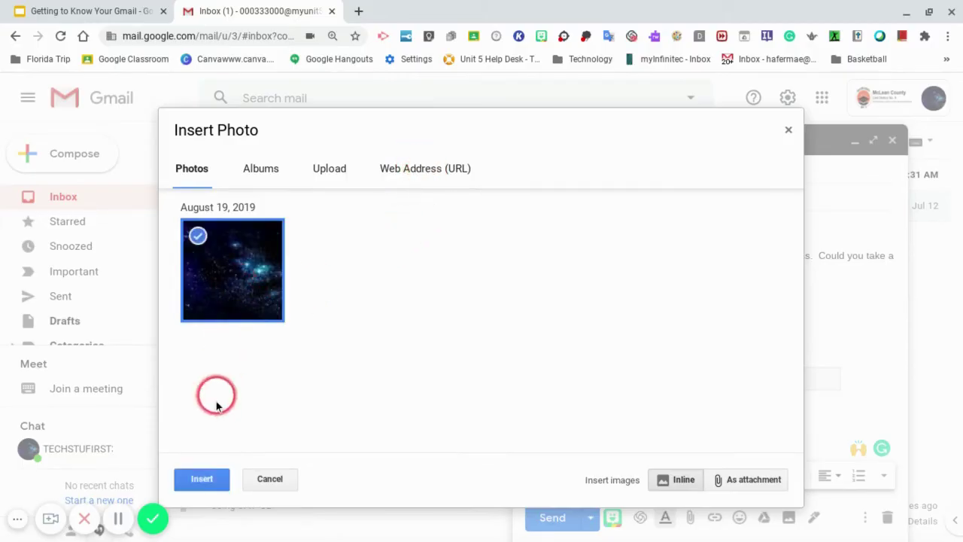
left_click(208, 482)
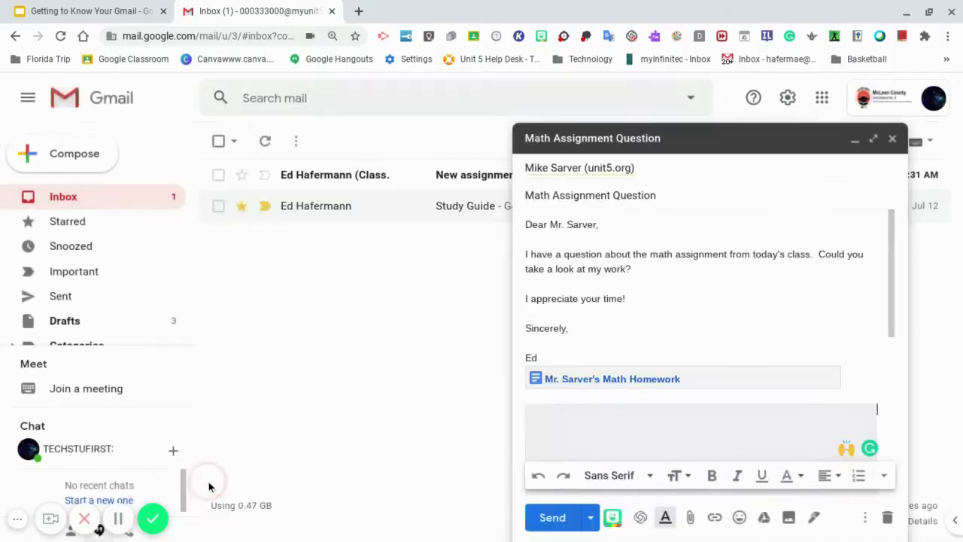
left_click(685, 409)
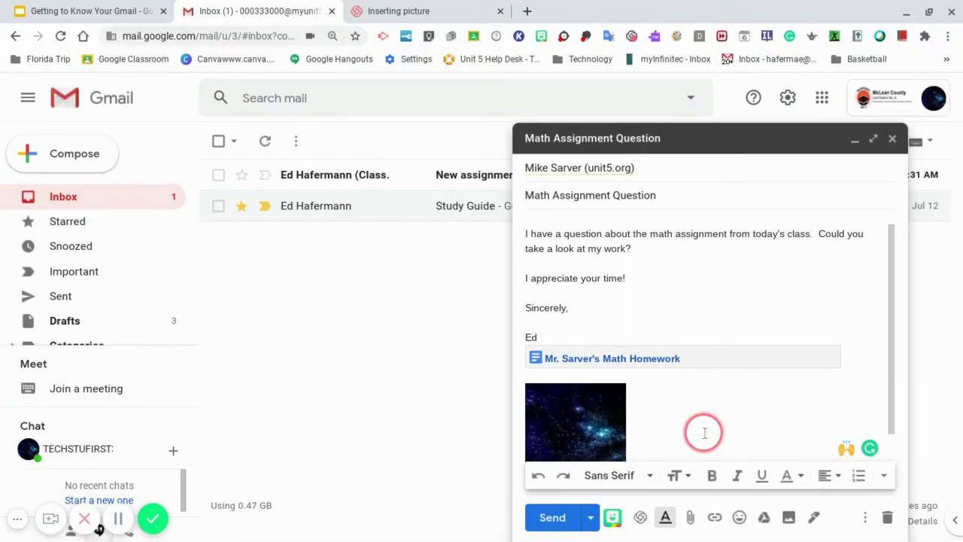
left_click(545, 518)
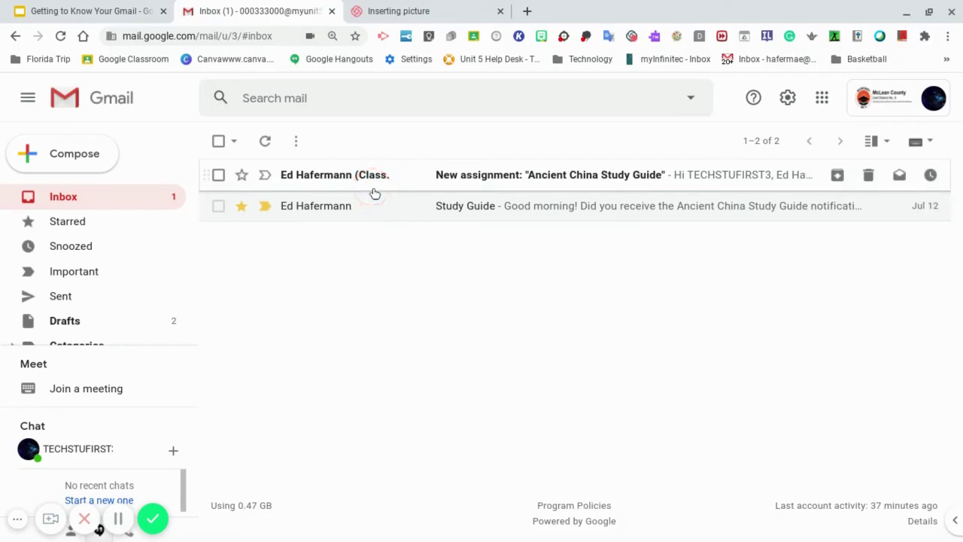
left_click(373, 193)
left_click(382, 210)
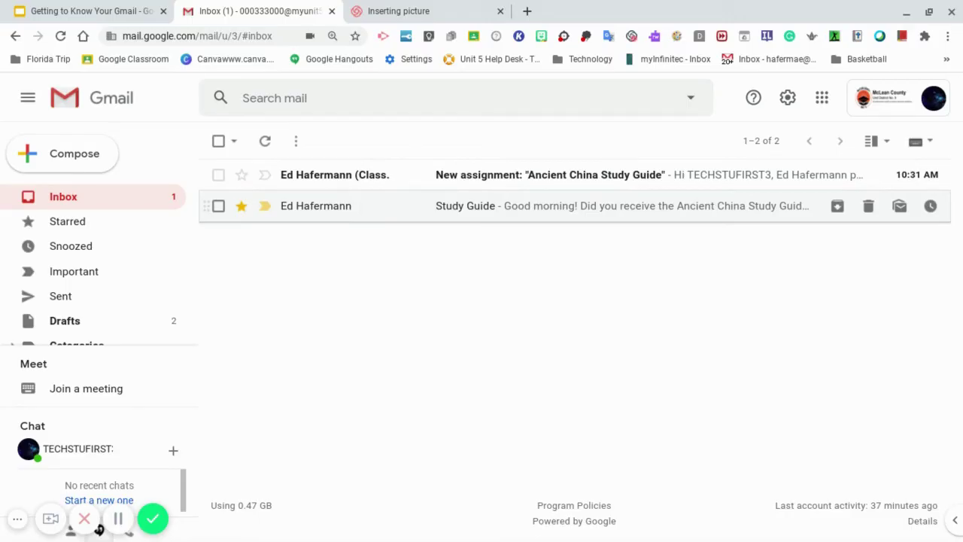
left_click(323, 293)
left_click(209, 253)
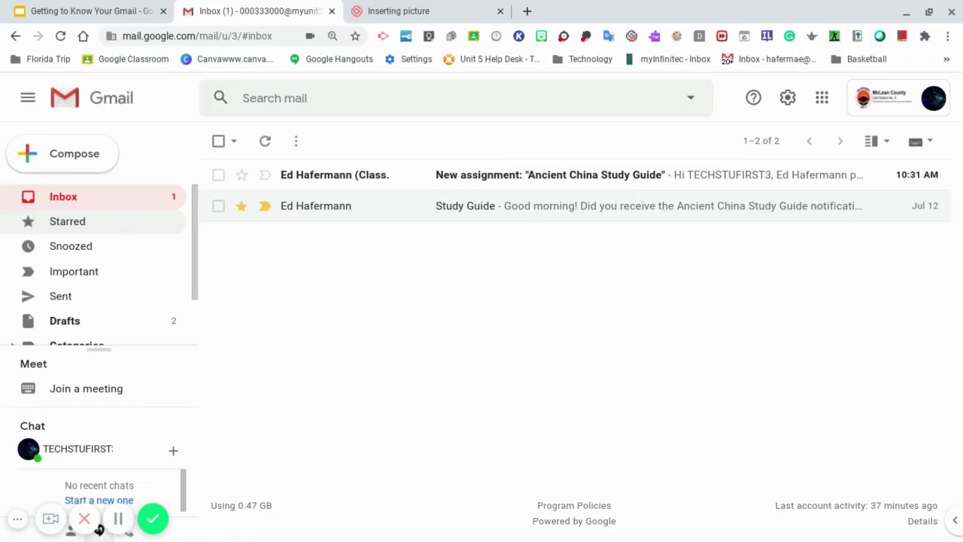
left_click(242, 207)
left_click(242, 207)
left_click(242, 207)
left_click(143, 235)
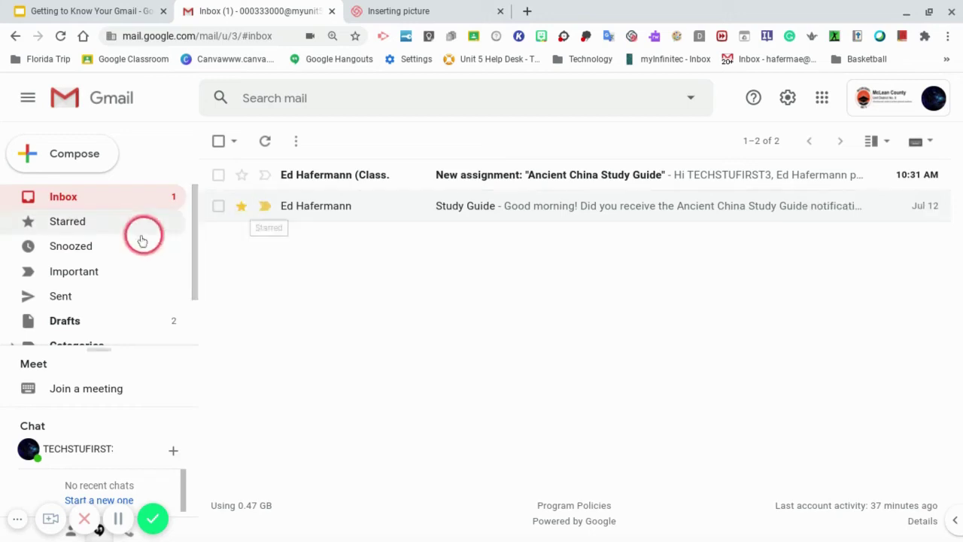
left_click(76, 229)
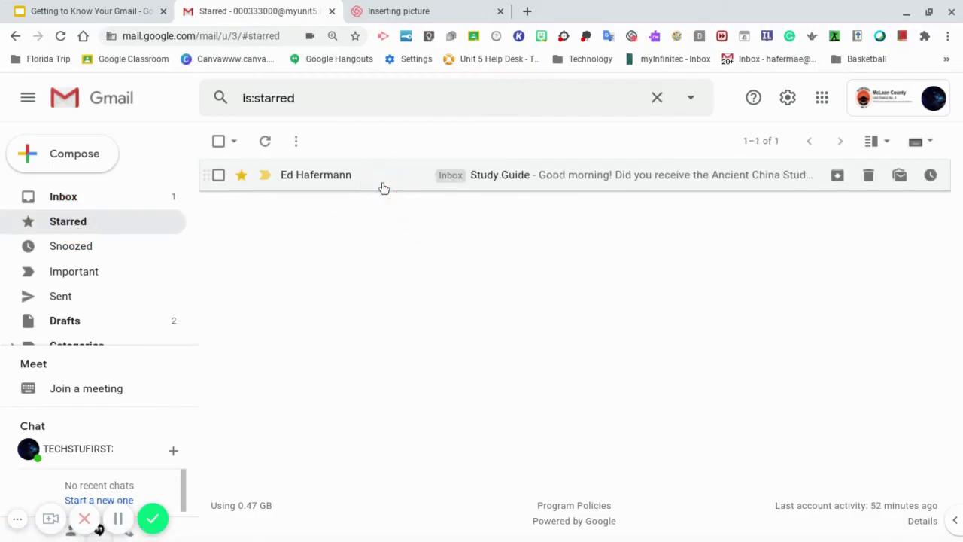
left_click(63, 196)
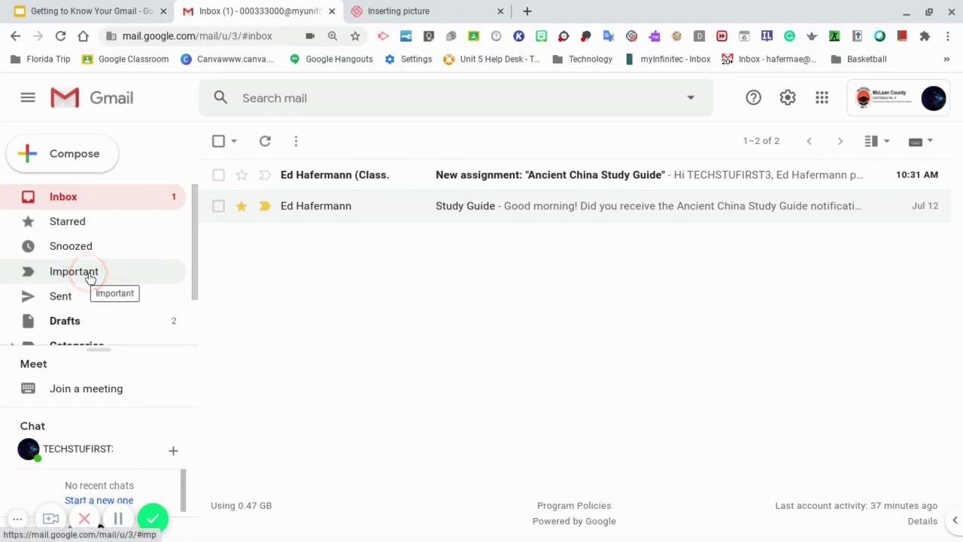
left_click(90, 277)
left_click(91, 277)
left_click(124, 278)
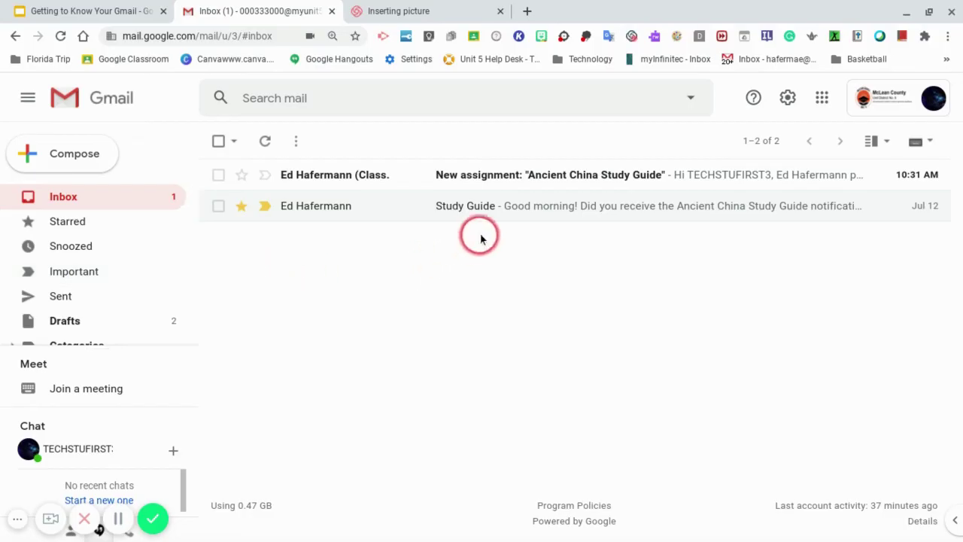
left_click(469, 214)
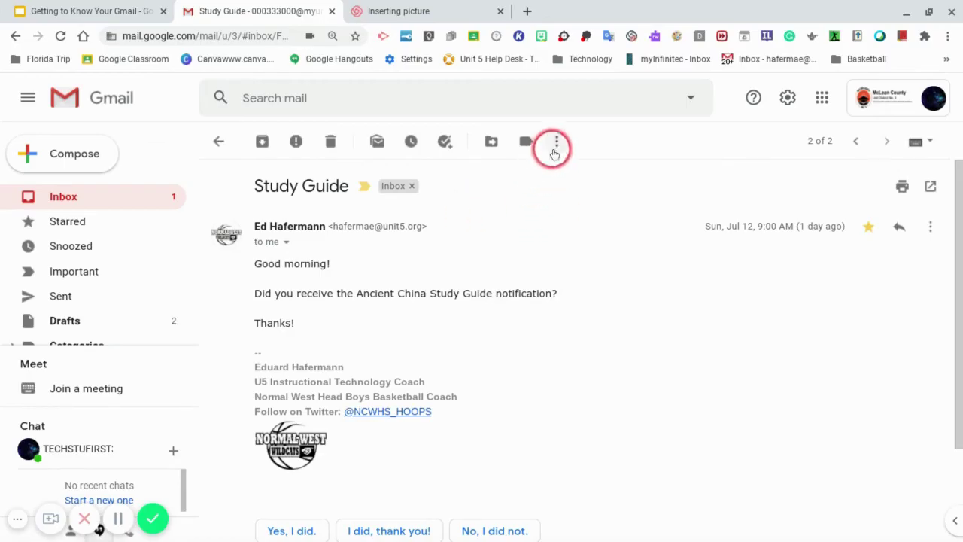
key("minus")
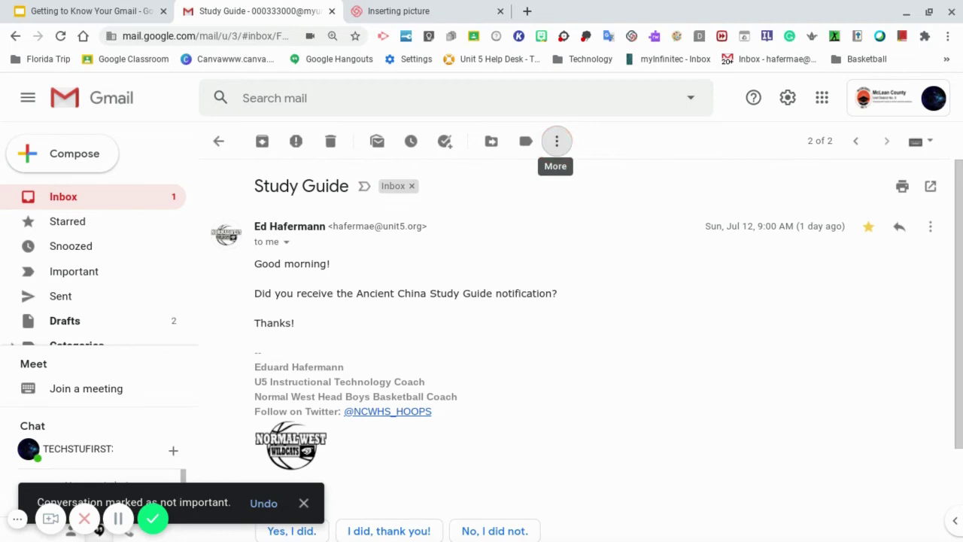
left_click(556, 141)
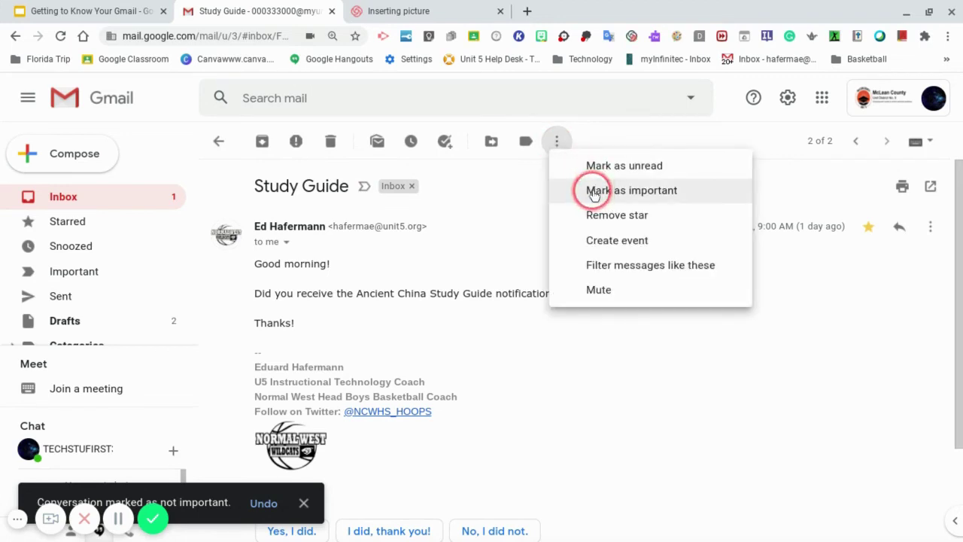
left_click(595, 193)
left_click(72, 269)
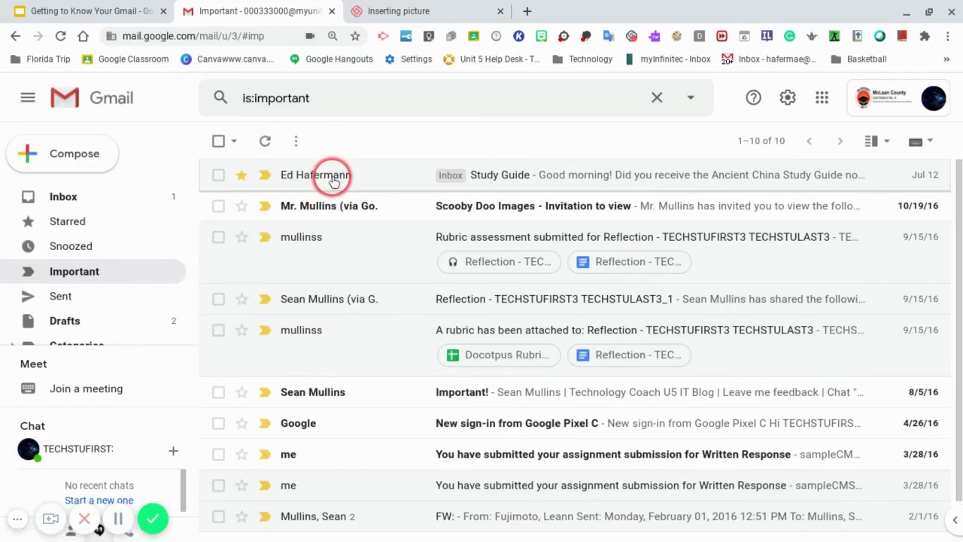
mouse_move(333, 181)
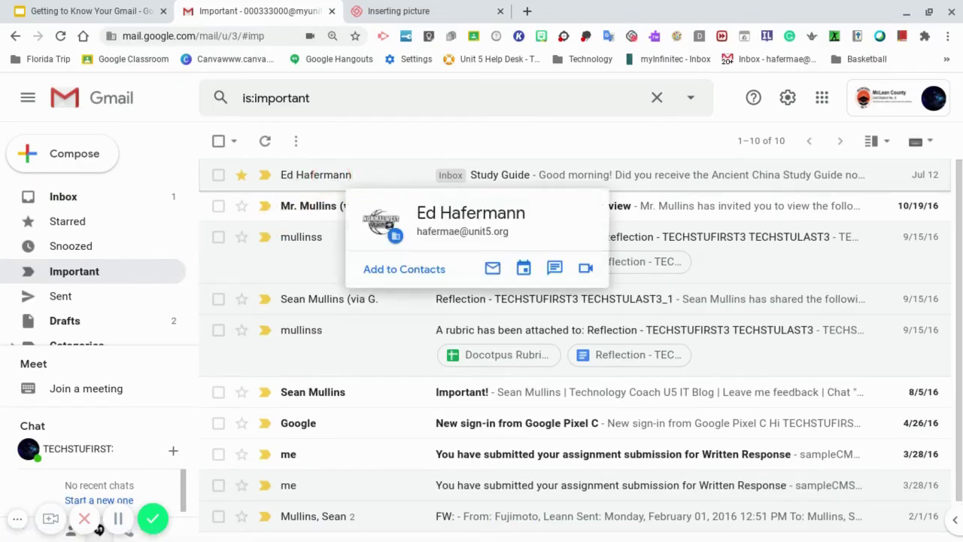
scroll(62, 285, "down", 1)
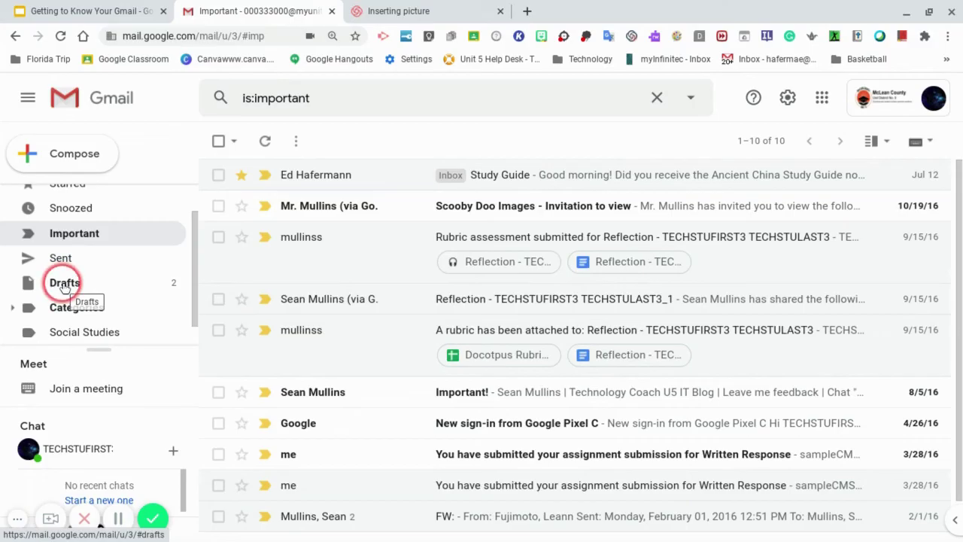
left_click(64, 284)
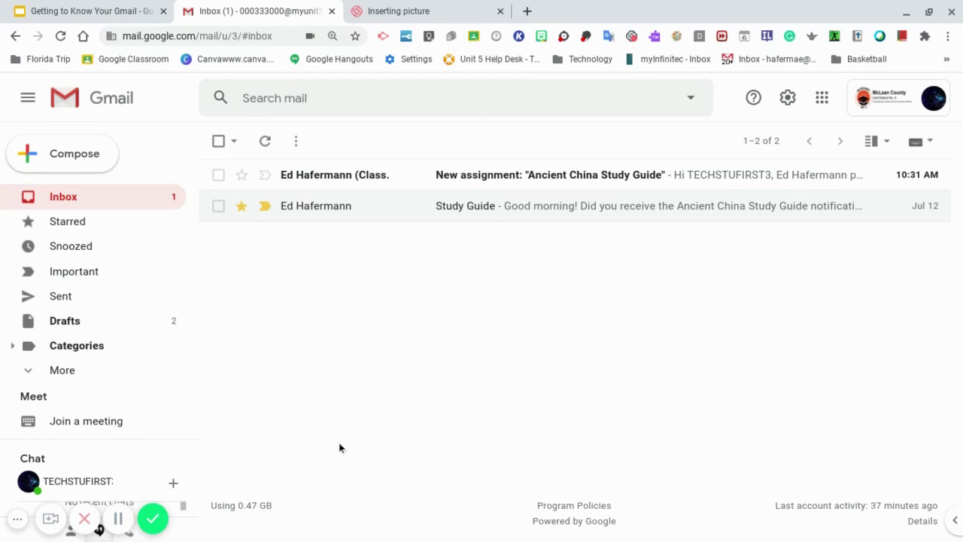
Open the 'New assignment: Ancient China Study Guide' message from the inbox list
left_click(376, 357)
left_click(404, 181)
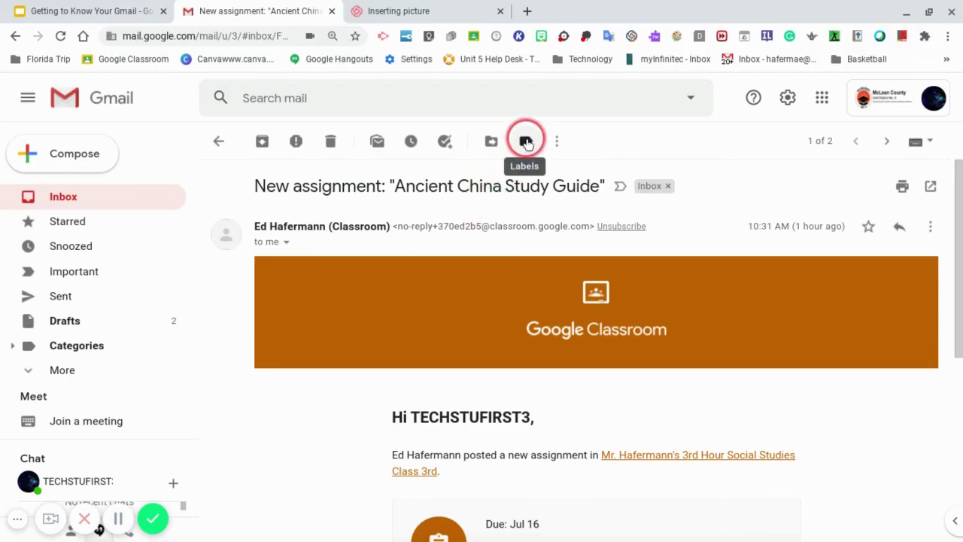
Tag the Ancient China Study Guide email with a newly created 'Social Studies' label
left_click(526, 143)
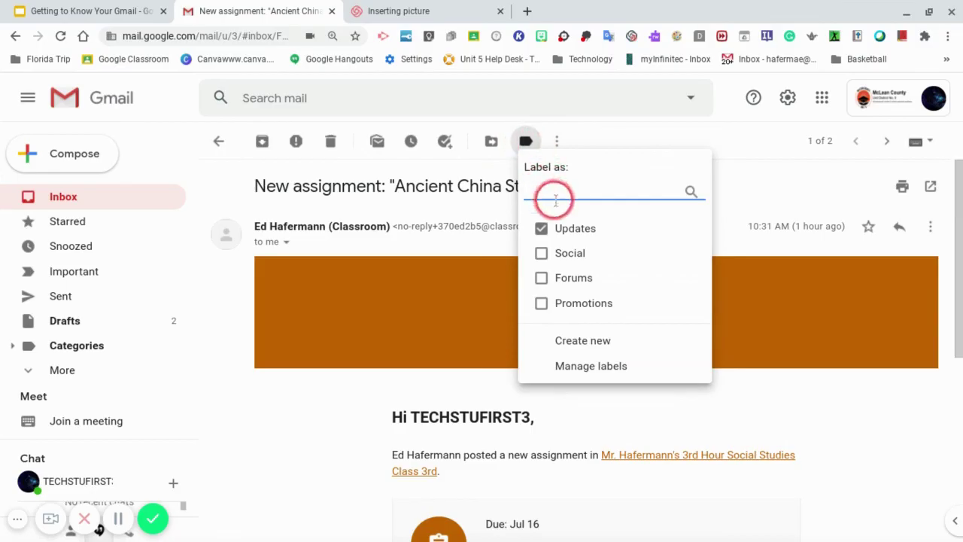
left_click(573, 344)
type("Social")
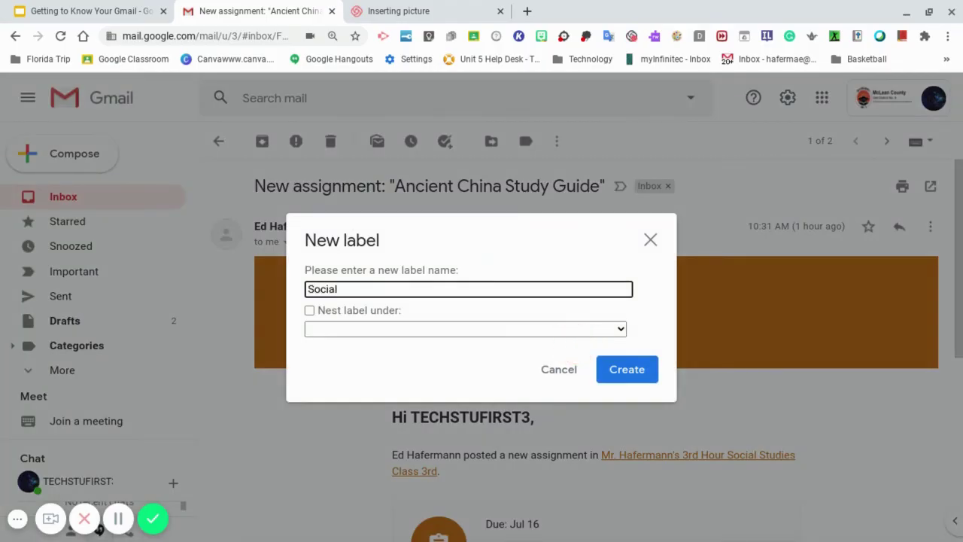
type(" Studies")
left_click(631, 378)
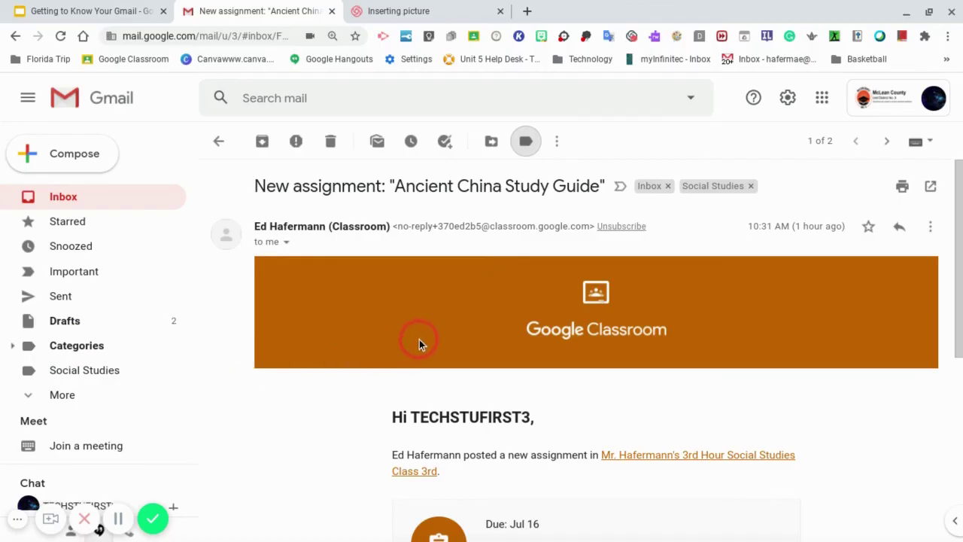
Switch back to the 'Getting to Know Your Gmail' presentation tab with Ctrl+Shift+Tab
key("ctrl+shift+Tab")
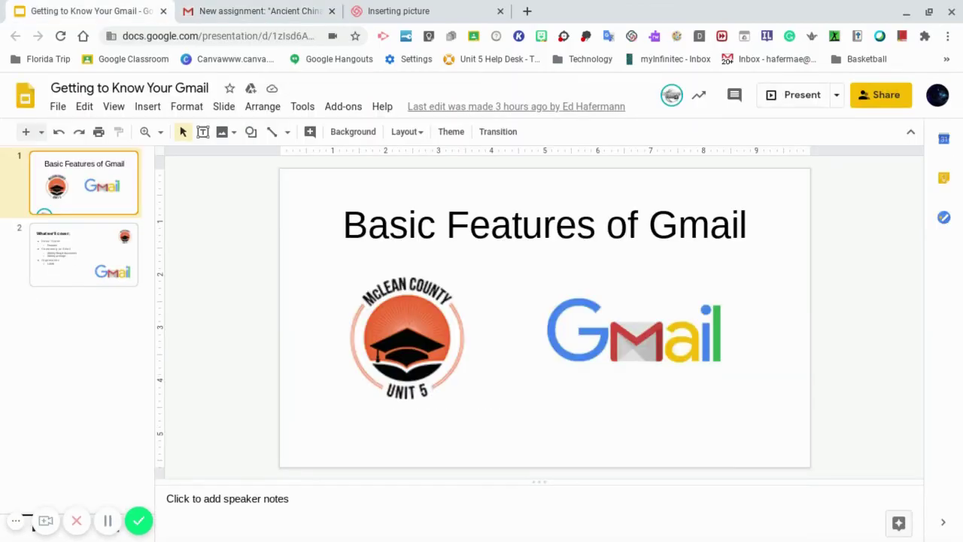